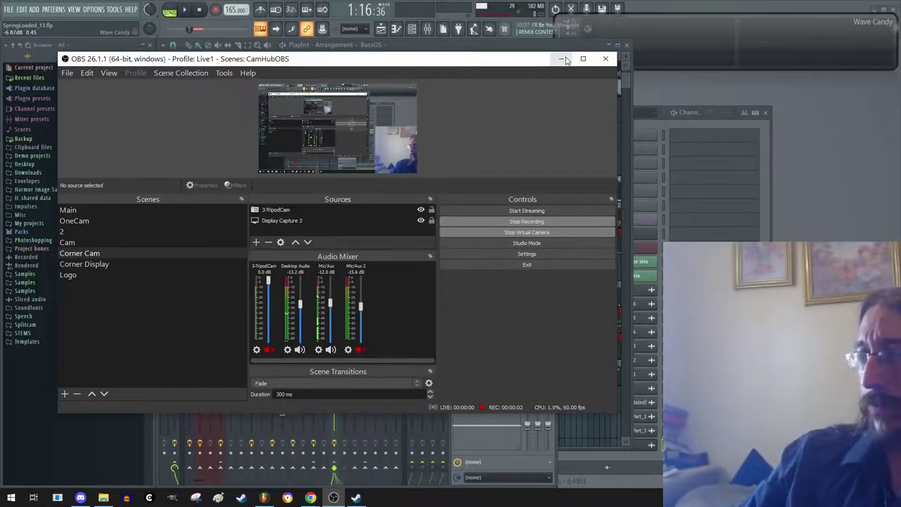
# Minimize the OBS Studio window to reveal the FL Studio Patcher project behind it
pyautogui.click(565, 60)
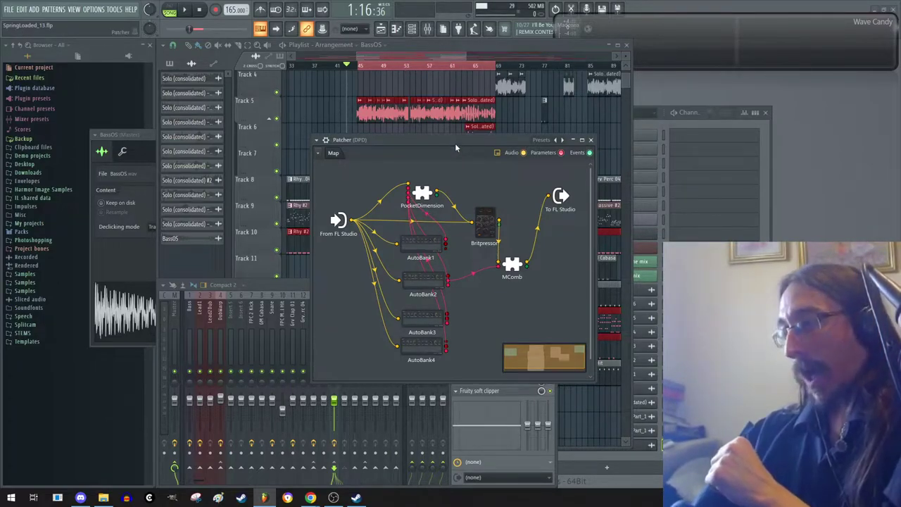
# Move the Patcher window to the lower right, then raise it so its full map shows
pyautogui.moveTo(454, 143); pyautogui.dragTo(694, 261)
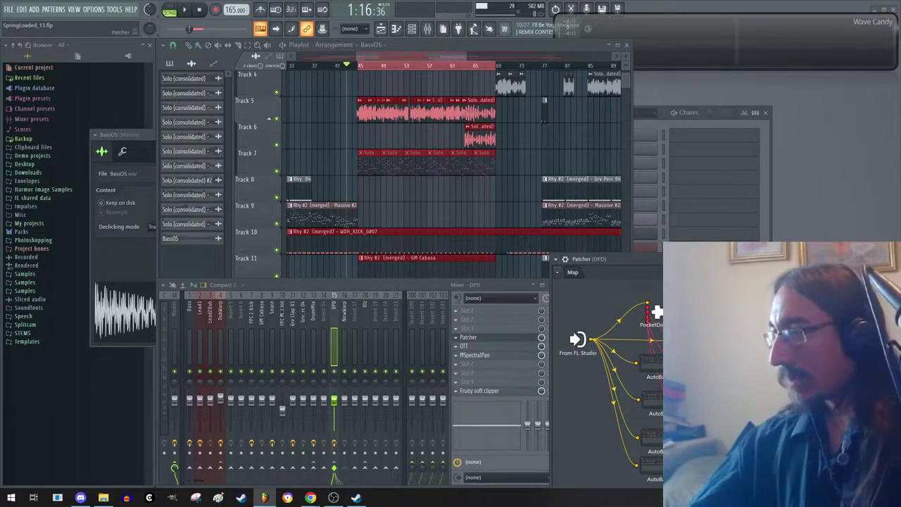
pyautogui.moveTo(591, 258); pyautogui.dragTo(589, 181)
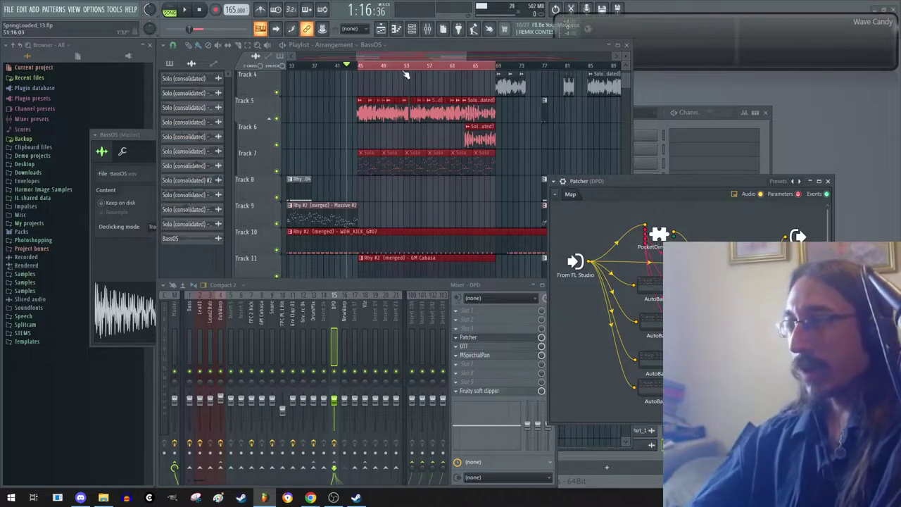
# Open the PocketDimension plugin window, play the song through it, then stop playback
pyautogui.doubleClick(658, 236)
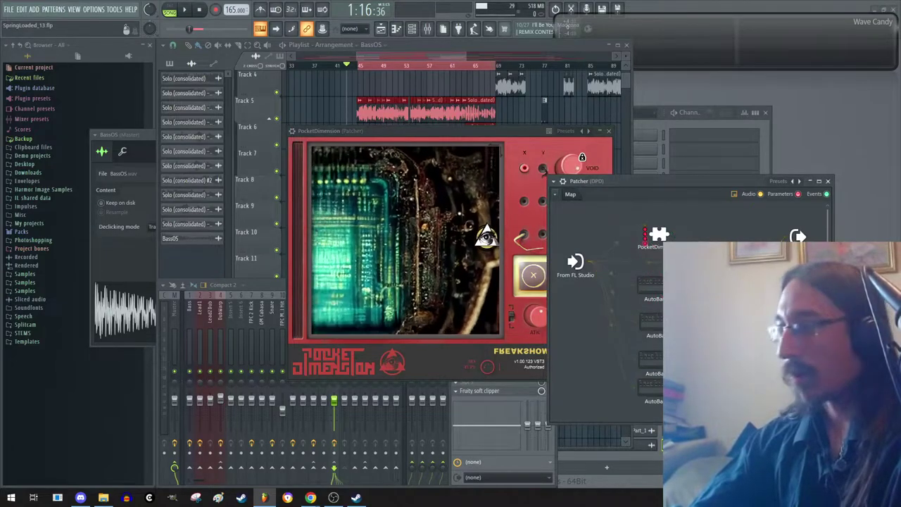
pyautogui.doubleClick(659, 235)
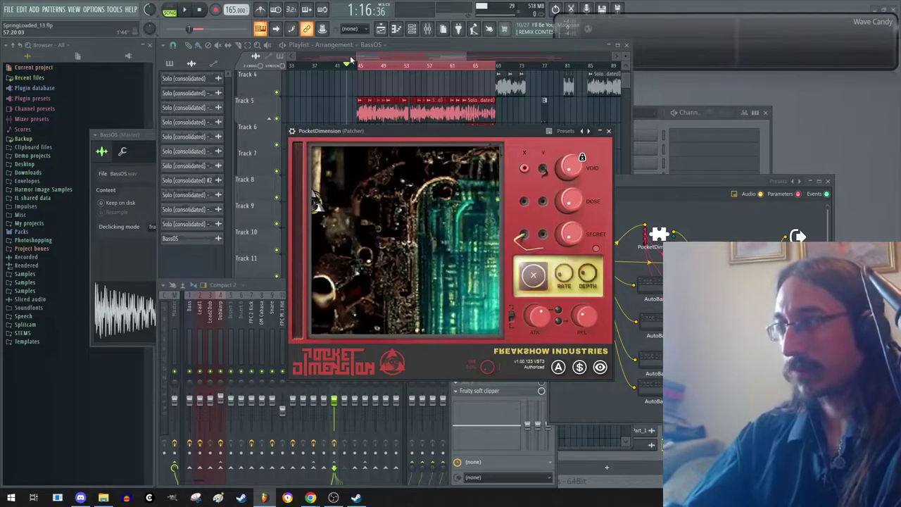
pyautogui.click(608, 130)
pyautogui.press('space')
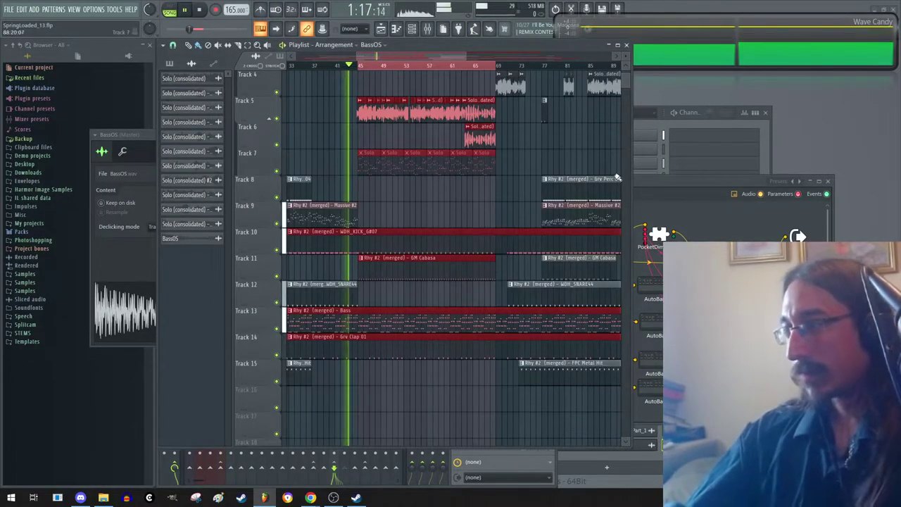
pyautogui.click(672, 180)
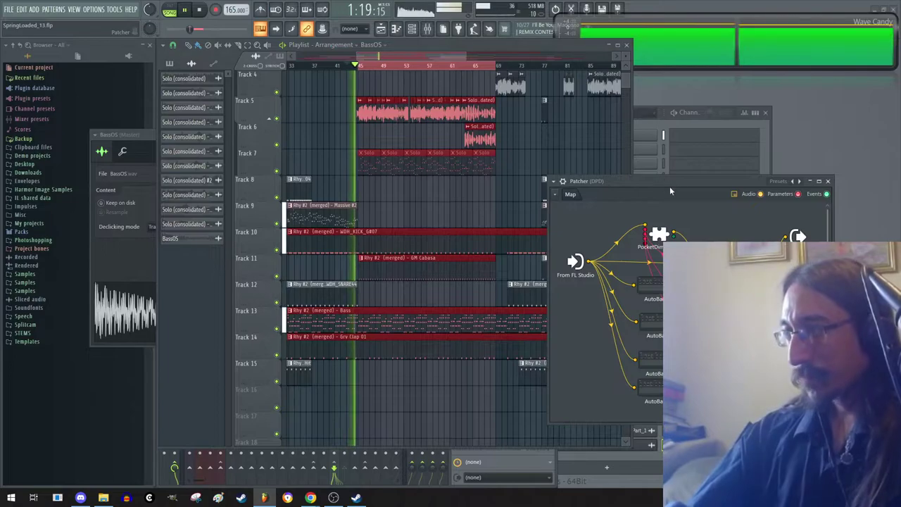
pyautogui.doubleClick(658, 235)
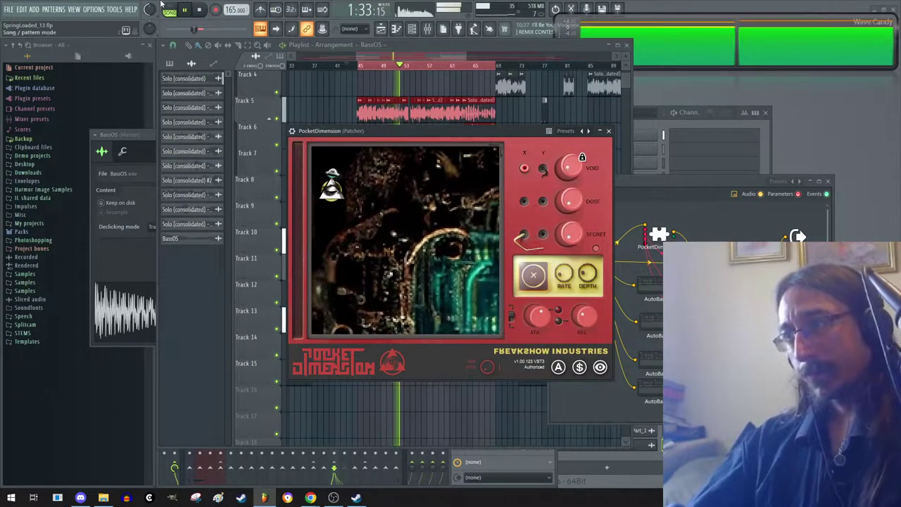
pyautogui.click(200, 12)
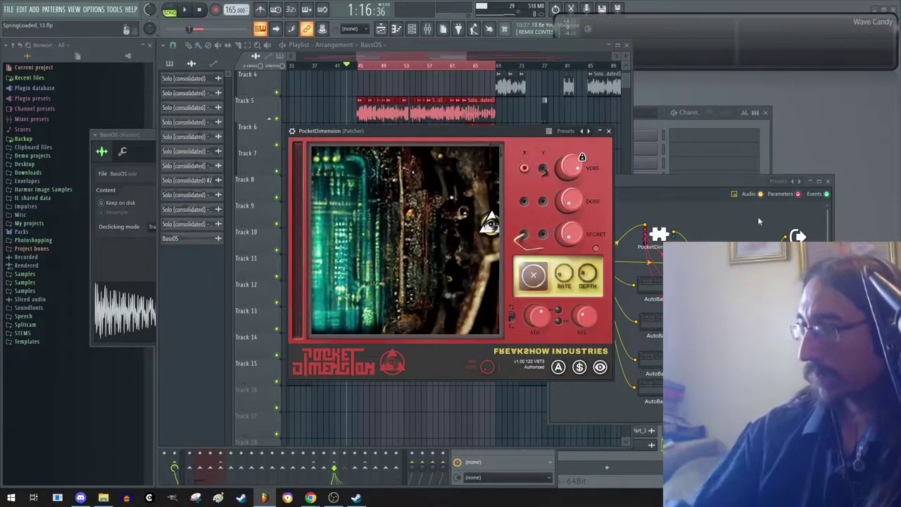
# Raise the Patcher map, shift PocketDimension left, and play the bassline until pausing at 1:35
pyautogui.moveTo(708, 179); pyautogui.dragTo(712, 137)
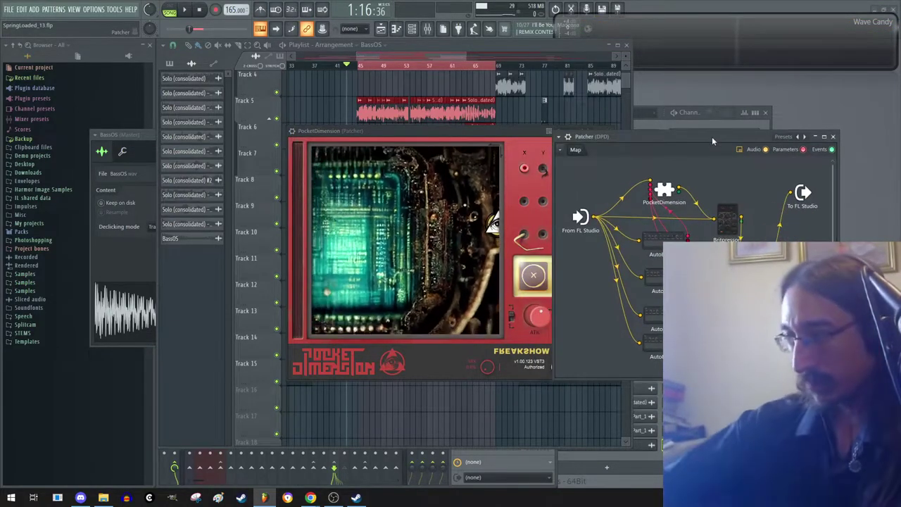
pyautogui.moveTo(412, 131); pyautogui.dragTo(276, 128)
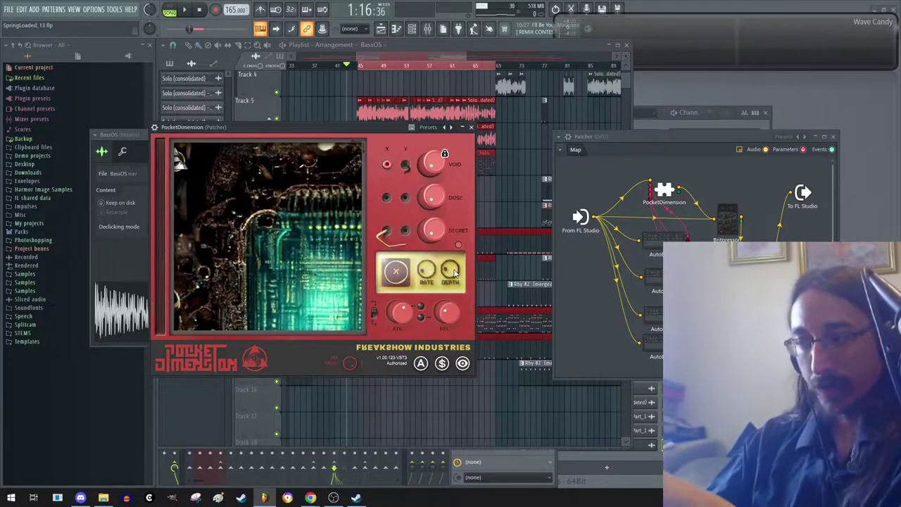
pyautogui.click(185, 12)
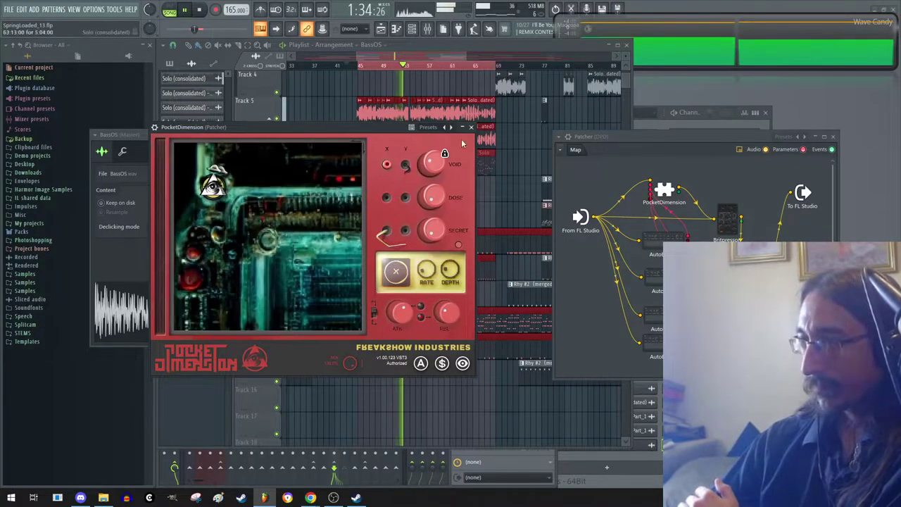
pyautogui.click(187, 10)
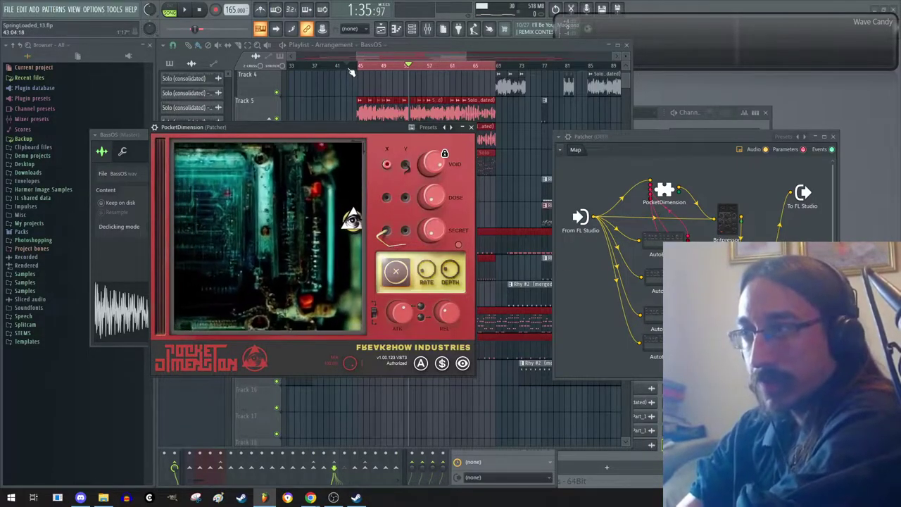
# Play from song position 1:18:18, reopen PocketDimension, and unmap SECRET from the X axis
pyautogui.click(346, 66)
pyautogui.click(689, 137)
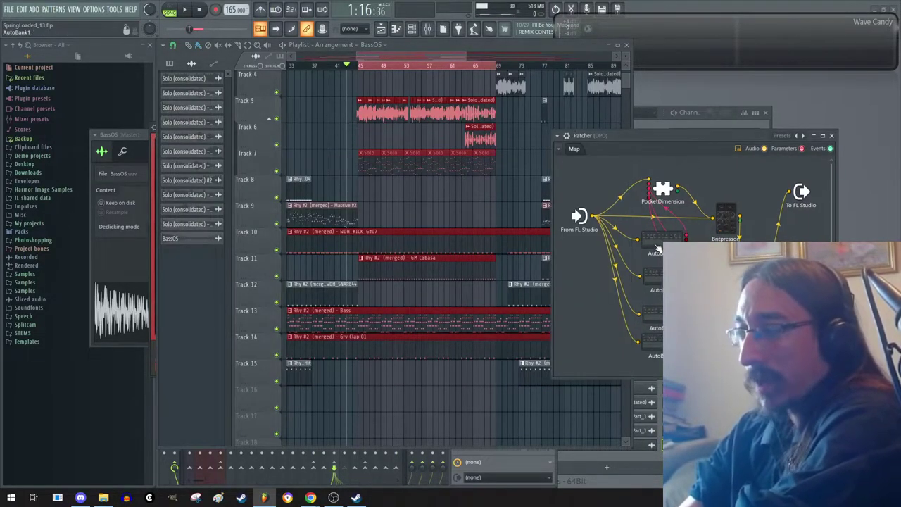
pyautogui.click(660, 219)
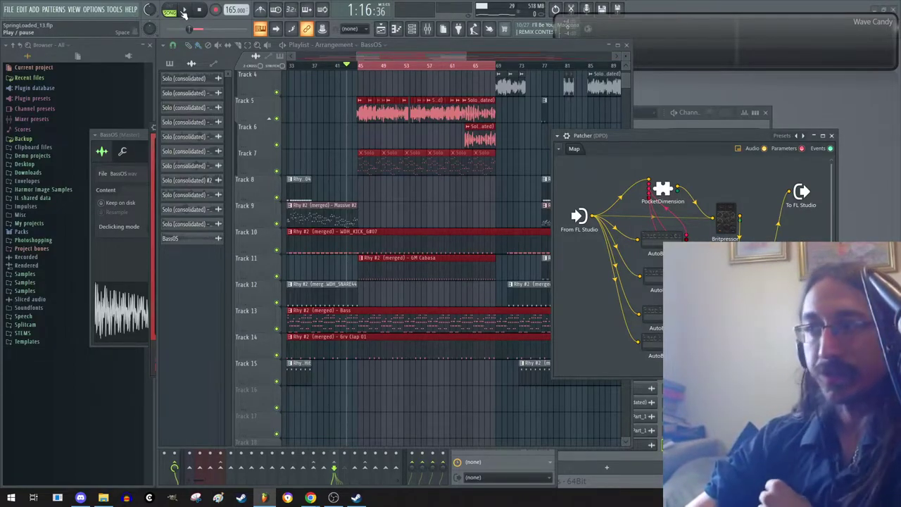
pyautogui.click(356, 67)
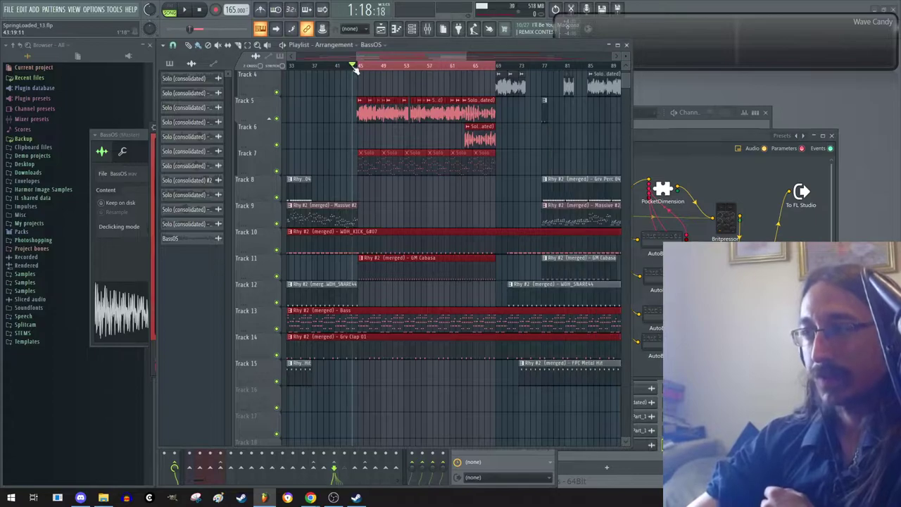
pyautogui.click(186, 11)
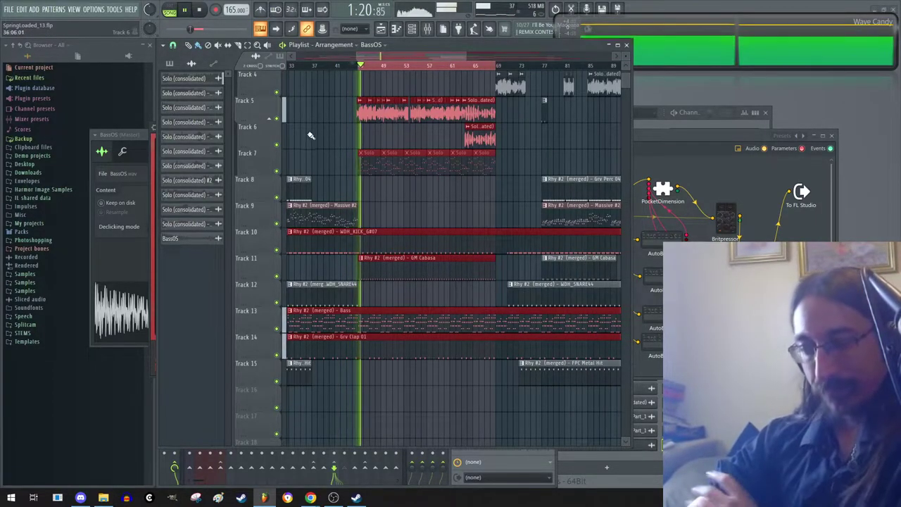
pyautogui.click(713, 140)
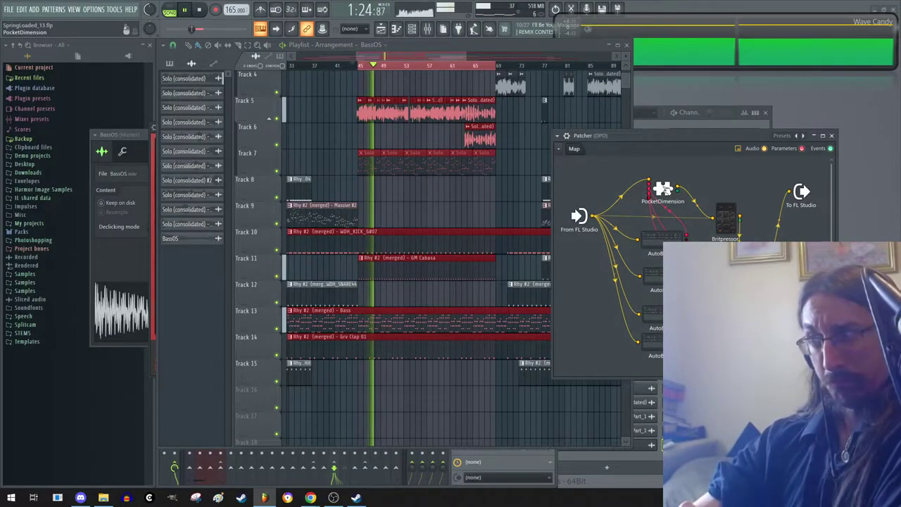
pyautogui.doubleClick(662, 191)
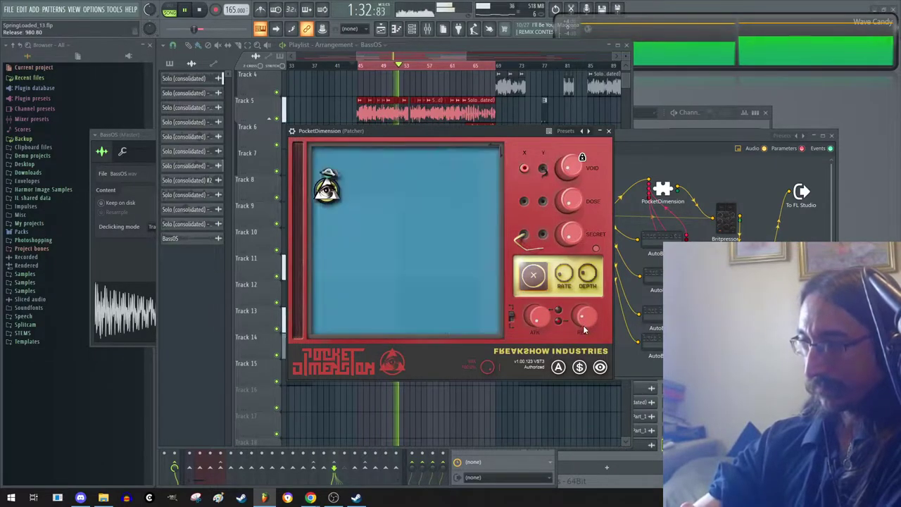
pyautogui.click(524, 234)
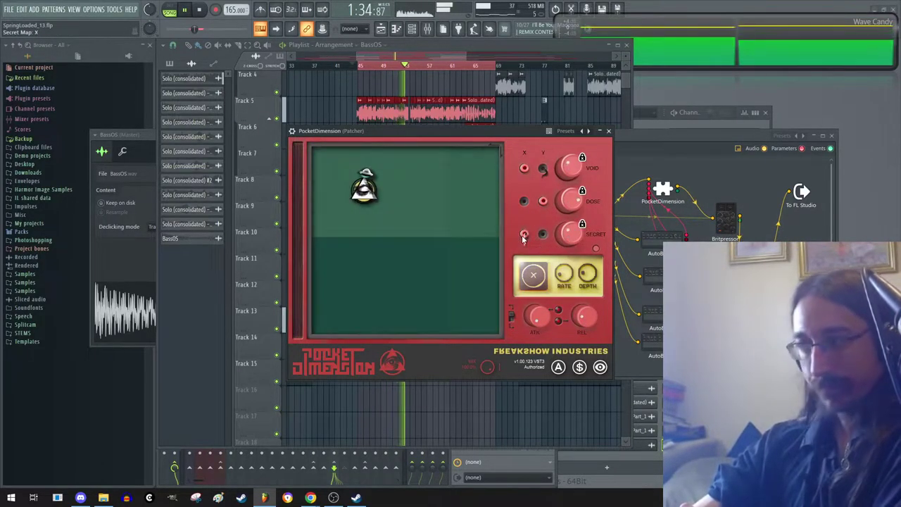
# Toggle the SECRET and VOID X/Y mappings, drop Mix to 38.40, then unmap VOID
pyautogui.click(528, 233)
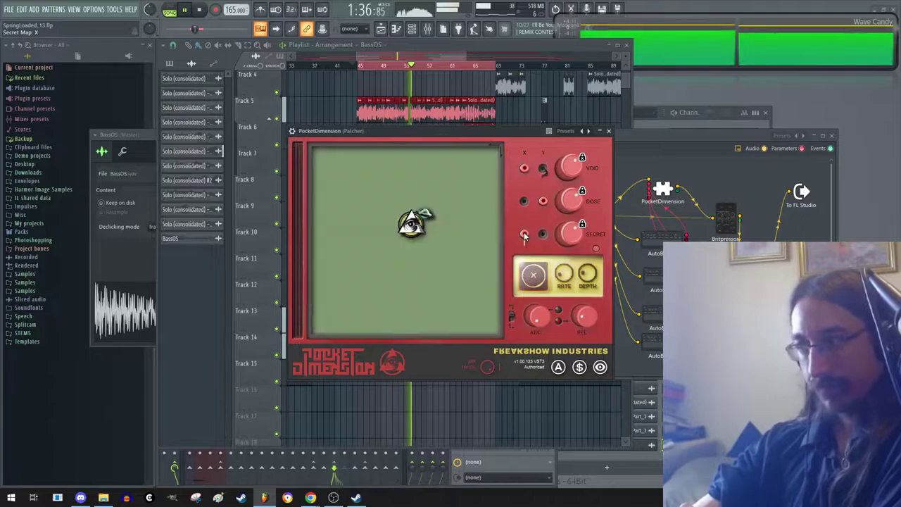
pyautogui.click(542, 169)
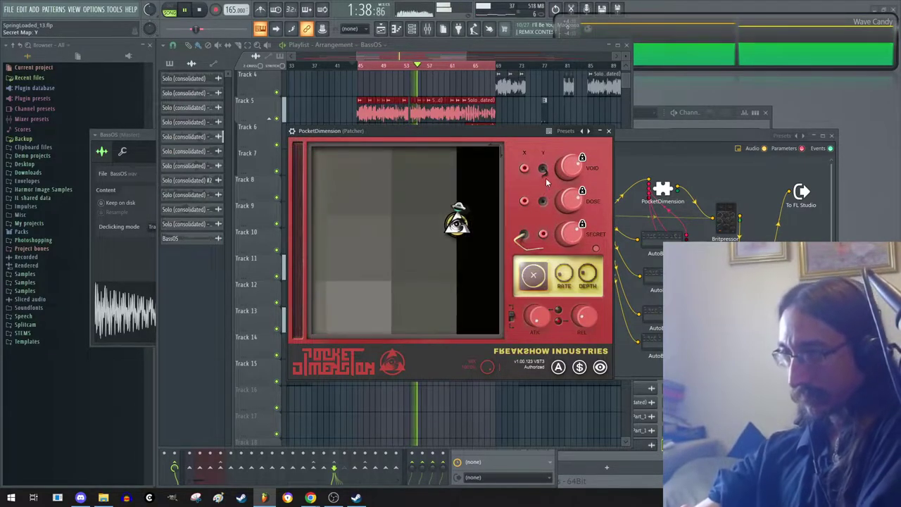
pyautogui.click(526, 169)
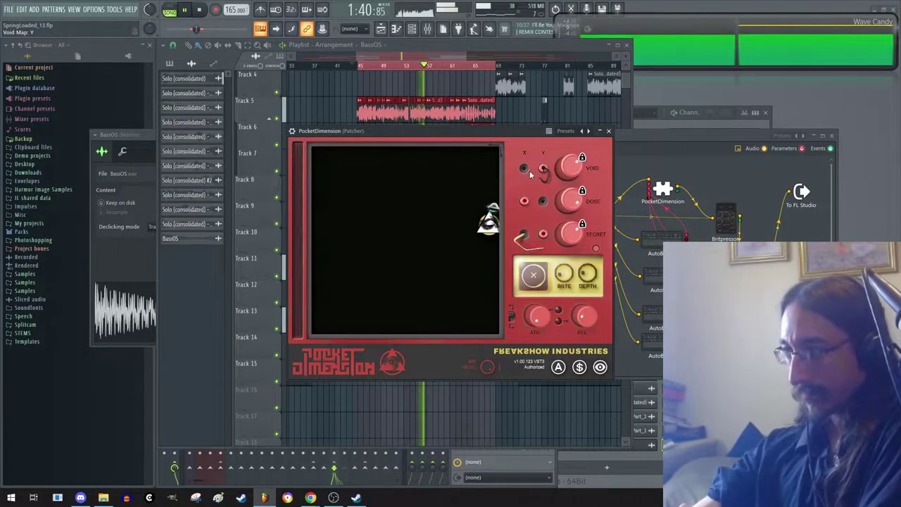
pyautogui.click(524, 235)
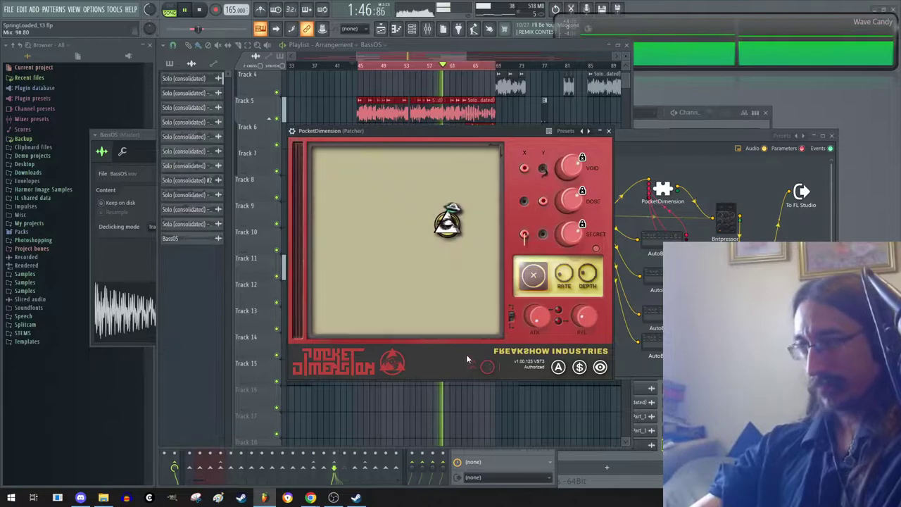
pyautogui.moveTo(465, 354); pyautogui.dragTo(458, 437)
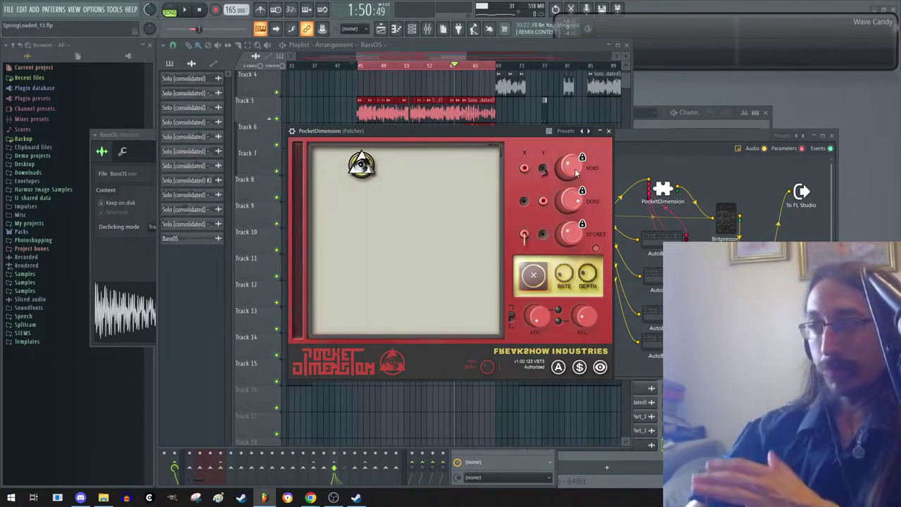
pyautogui.click(529, 169)
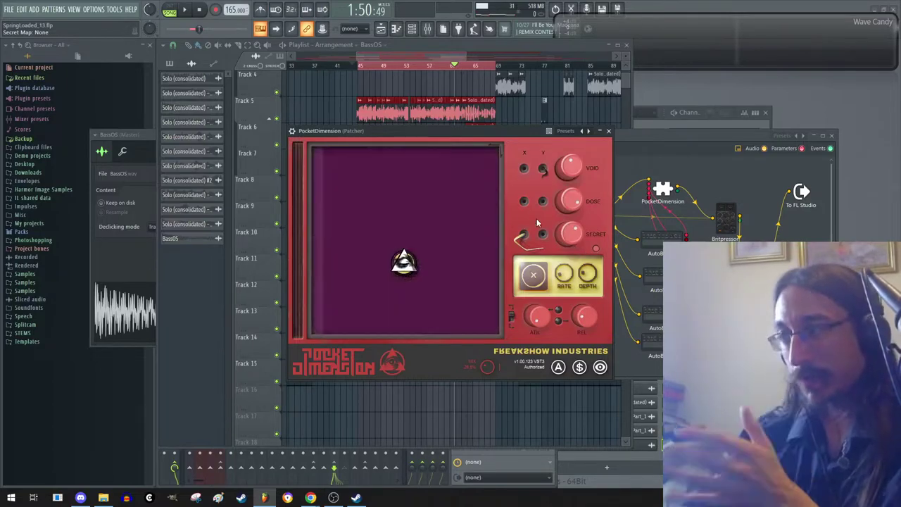
# Jump to bar 45, reopen PocketDimension, pick the spiral sigil path, and start playback
pyautogui.click(359, 65)
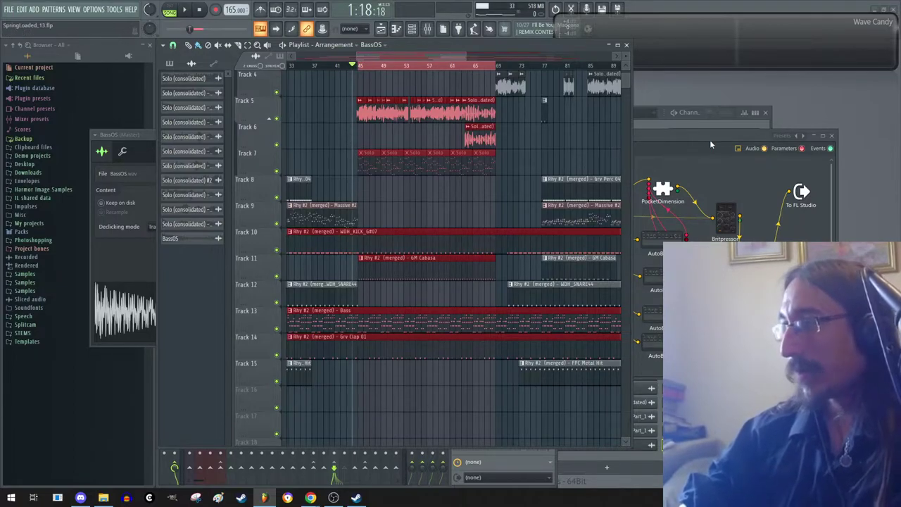
pyautogui.click(661, 191)
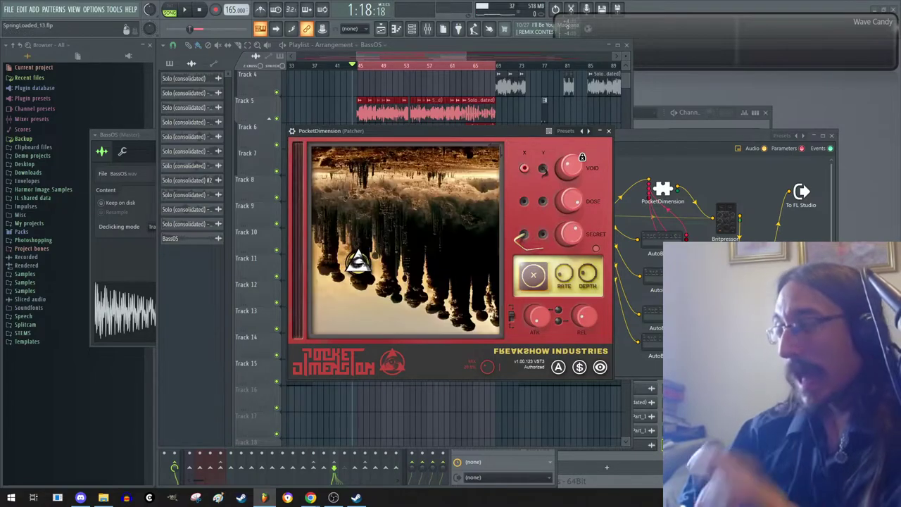
pyautogui.click(542, 275)
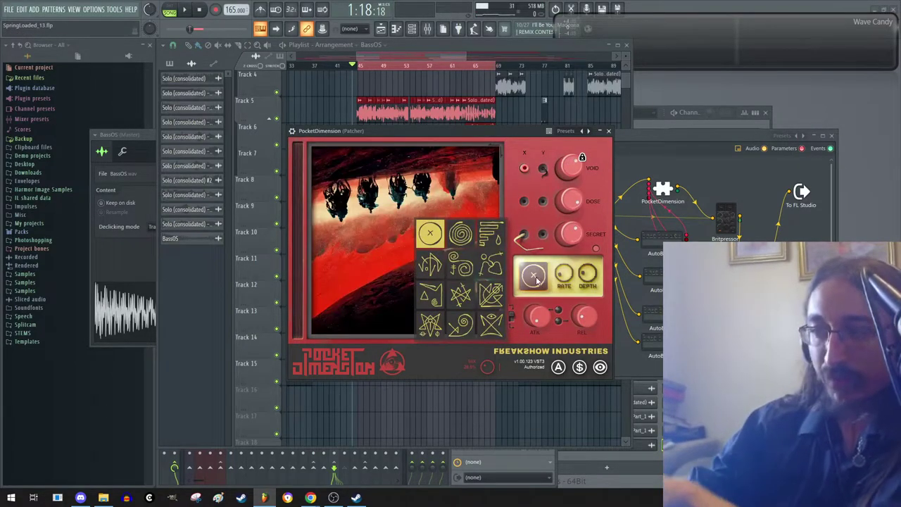
pyautogui.click(461, 235)
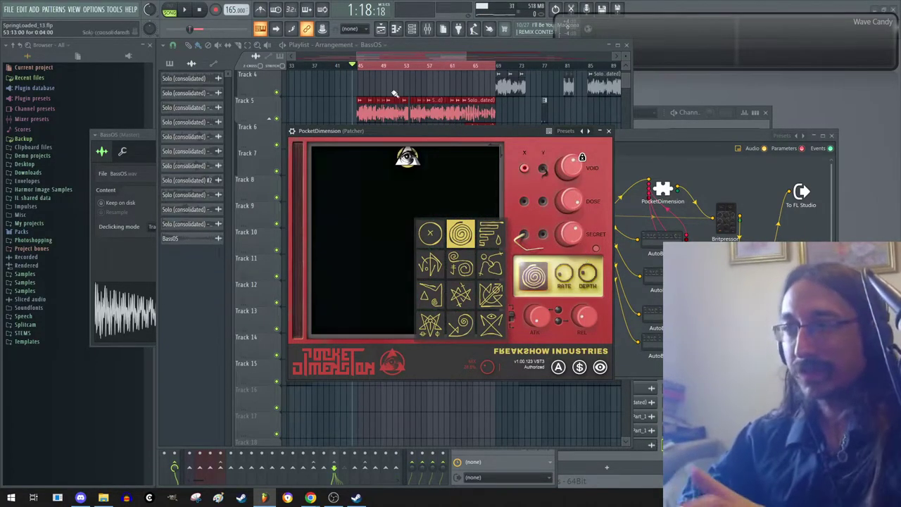
pyautogui.click(189, 8)
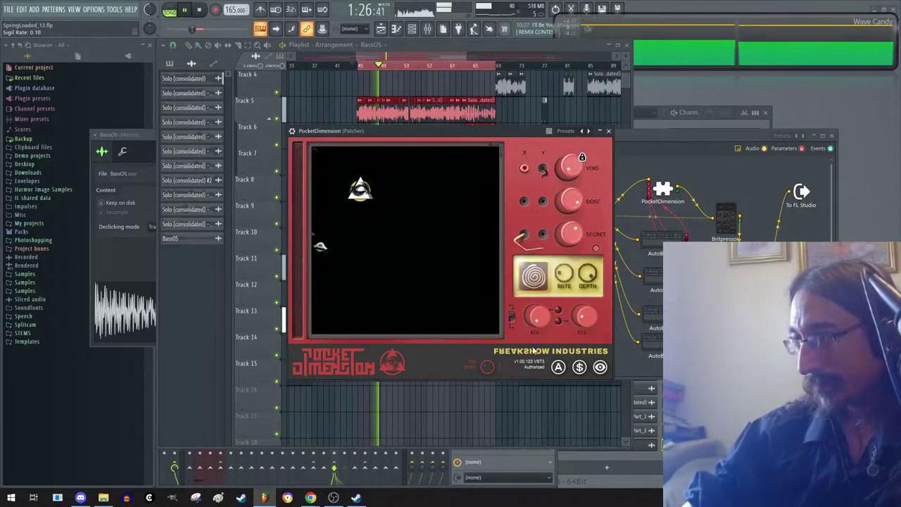
pyautogui.click(534, 277)
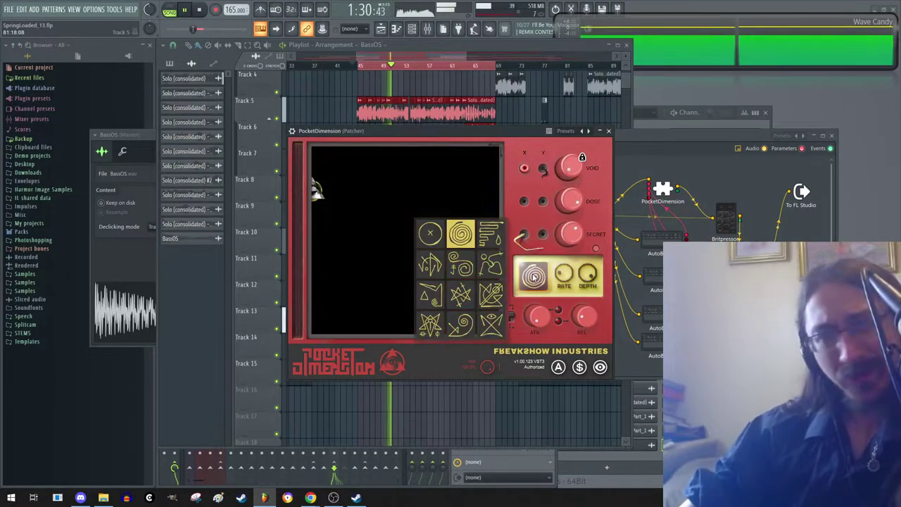
# Try sigil paths ritual descent, nefas visage, entwined fate, cenobite hook, multicursal trap, destroyer helm, notilus cult, their mark
pyautogui.click(493, 235)
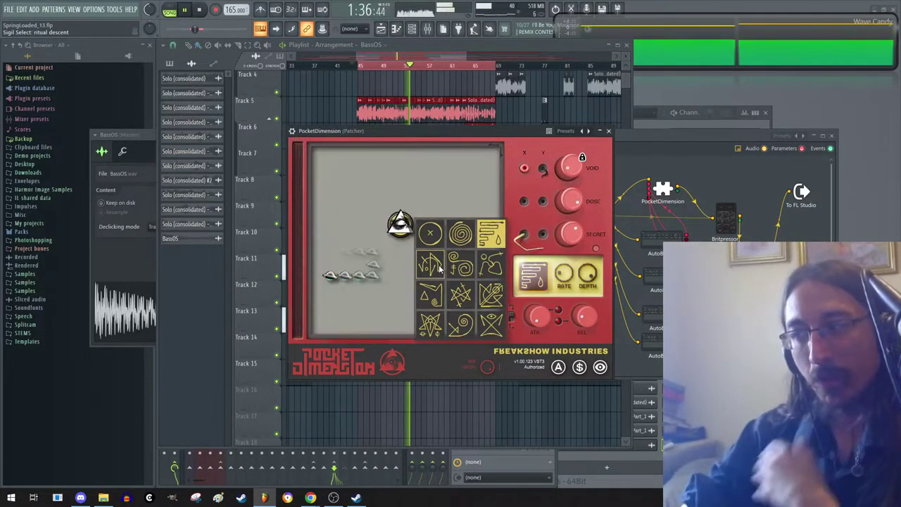
pyautogui.click(431, 265)
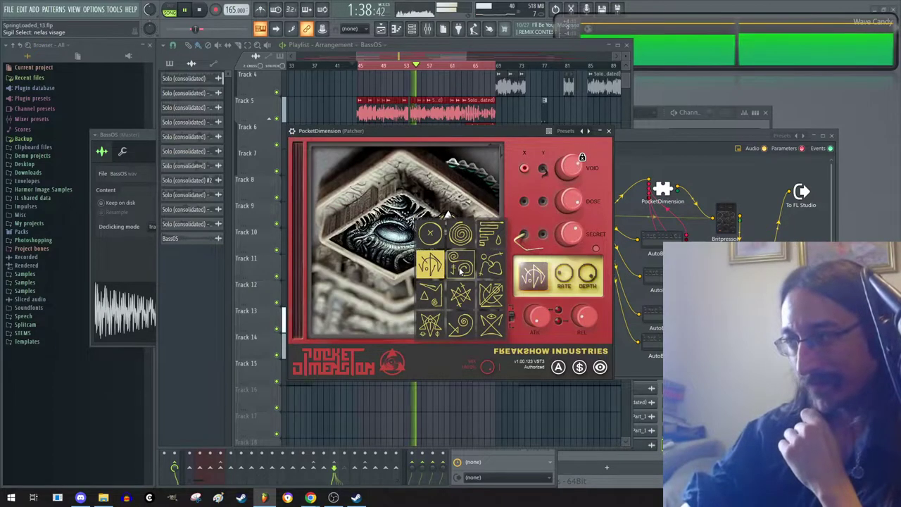
pyautogui.click(461, 269)
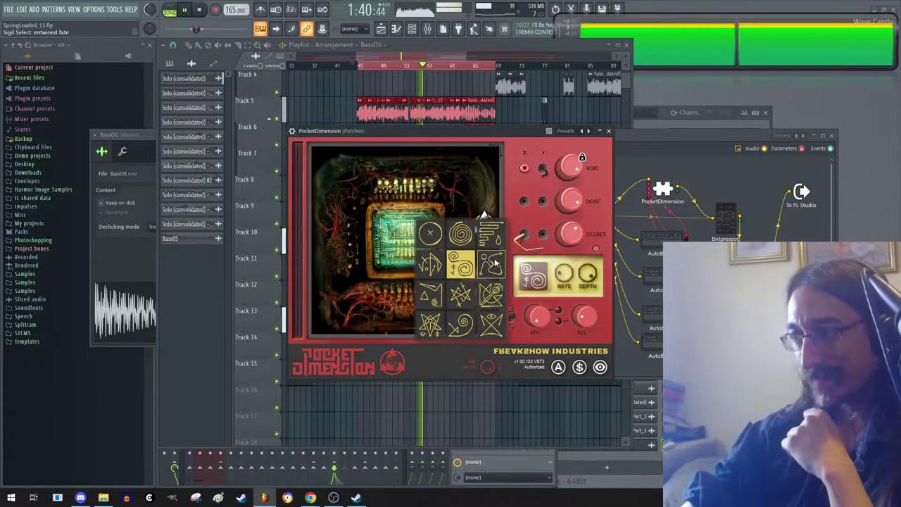
pyautogui.click(430, 294)
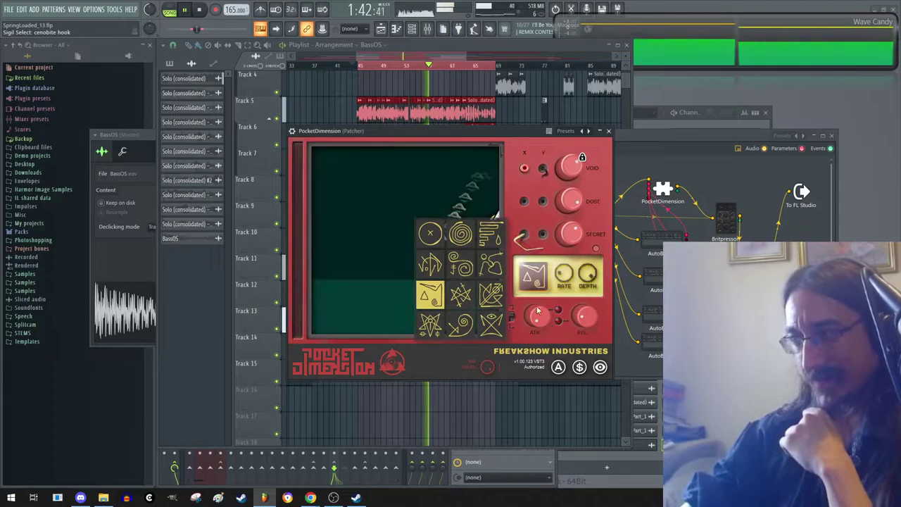
pyautogui.click(461, 295)
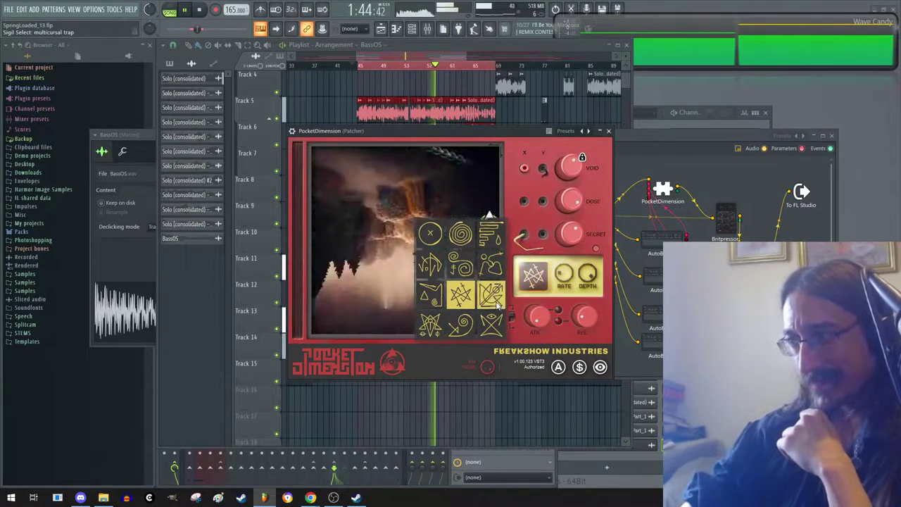
pyautogui.click(430, 324)
pyautogui.click(468, 322)
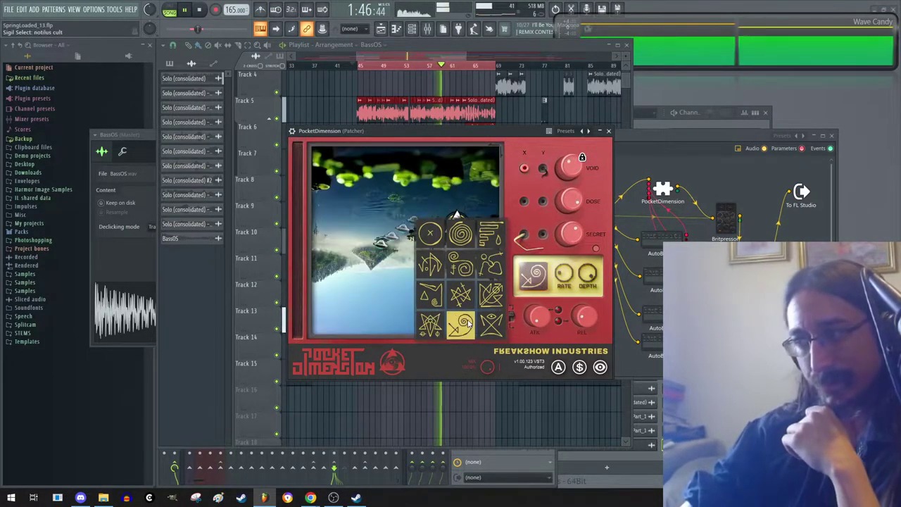
pyautogui.click(491, 325)
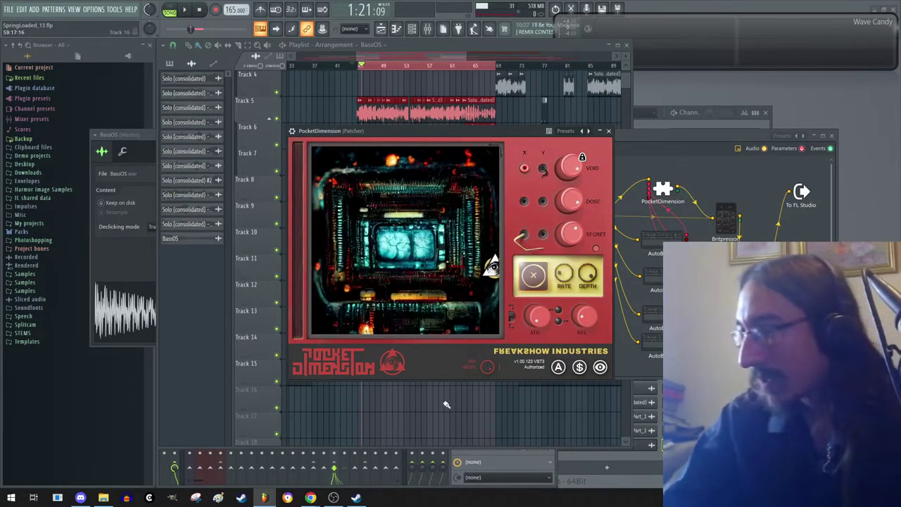
# Bring the OBS Studio window back in front of FL Studio from the taskbar
pyautogui.click(332, 498)
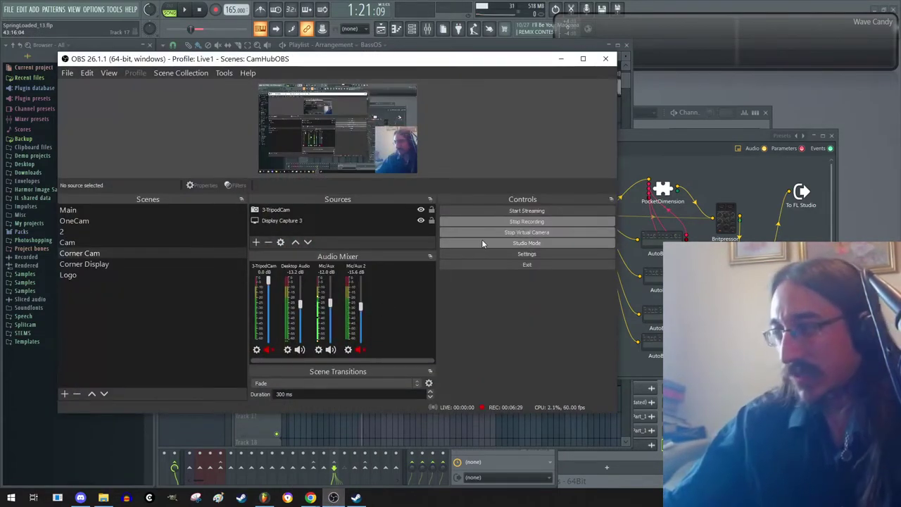